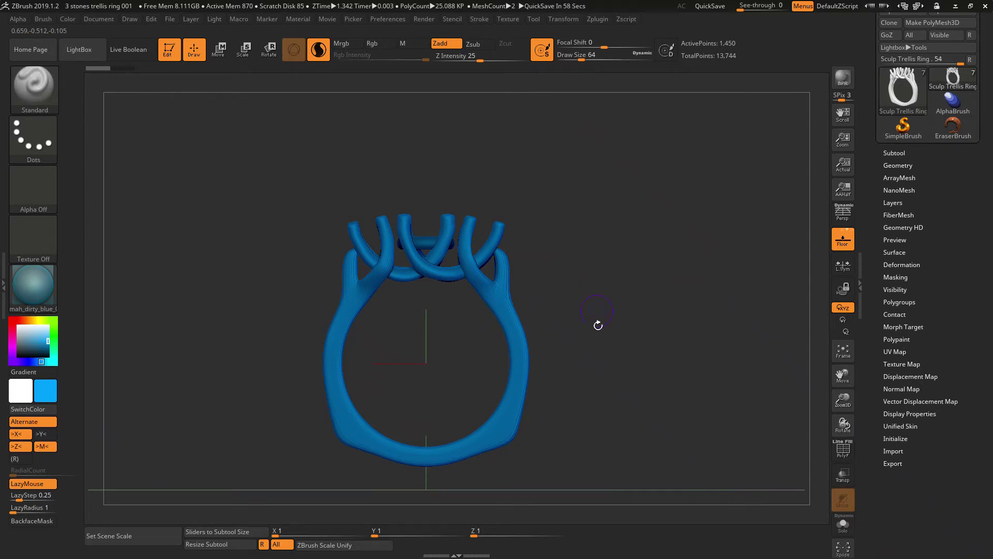
# Bring up the Subtool list and select the Ring_US_Size6.5 and Mandrel_16.92mm_x_50mm subtools.
pyautogui.moveTo(598, 325); pyautogui.dragTo(665, 371)
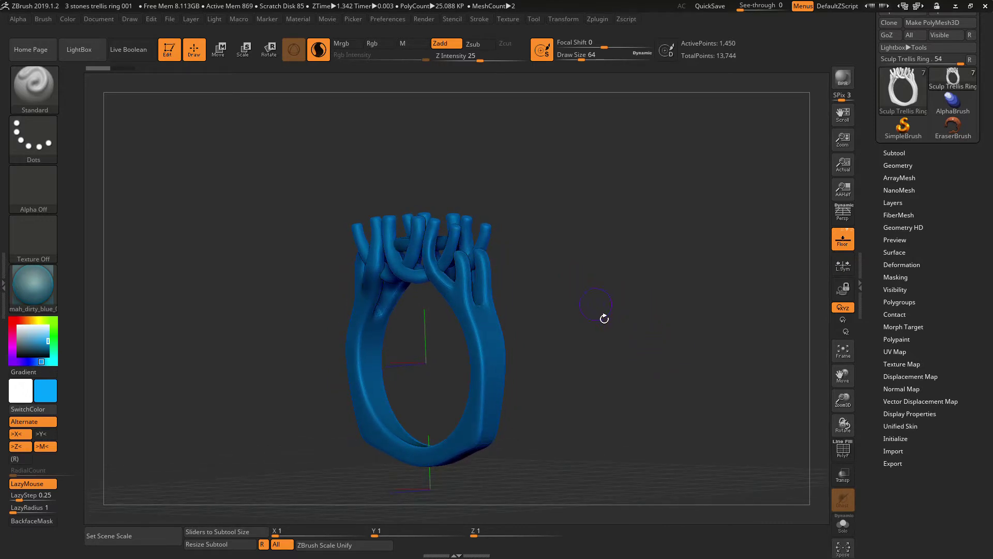
pyautogui.moveTo(588, 342); pyautogui.dragTo(651, 297)
pyautogui.moveTo(692, 343); pyautogui.dragTo(697, 282)
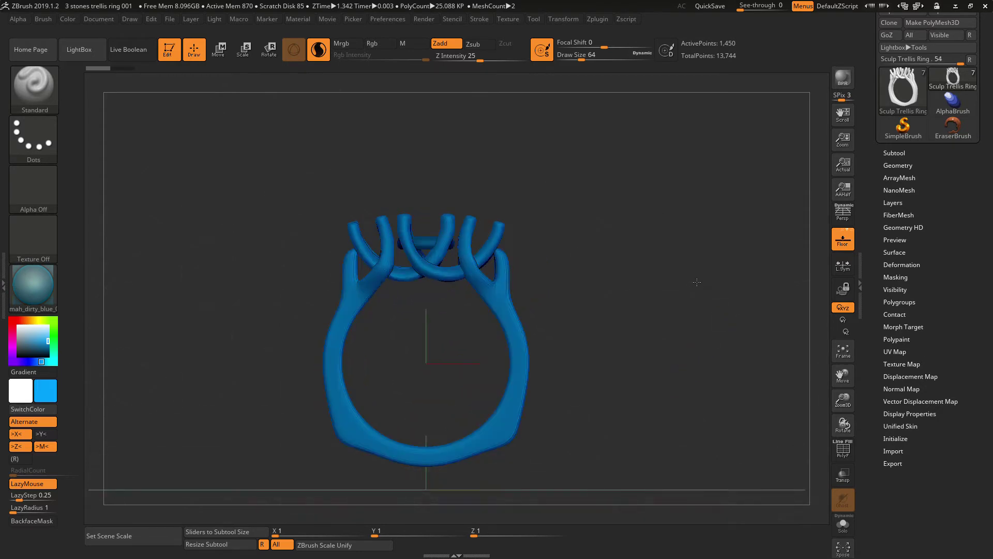
pyautogui.click(910, 155)
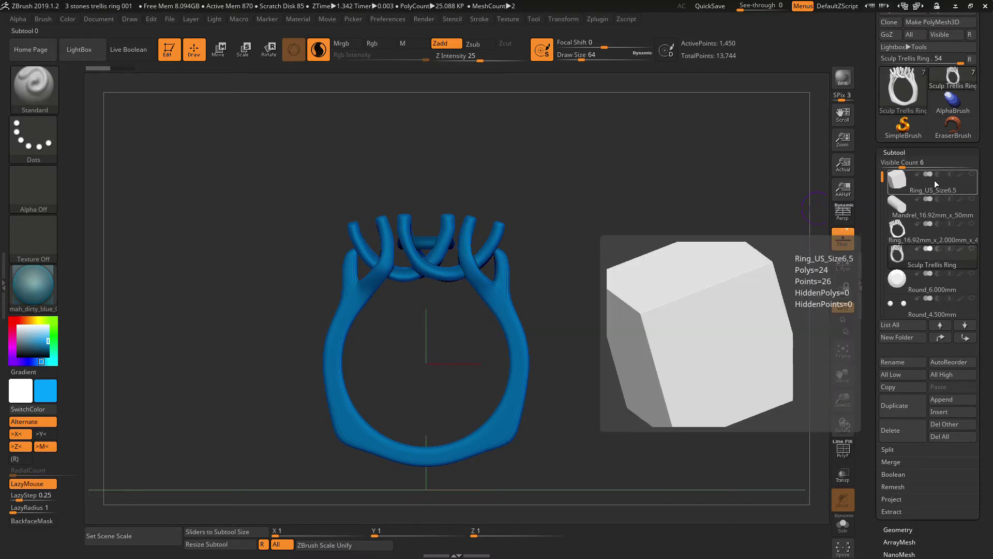
pyautogui.click(916, 181)
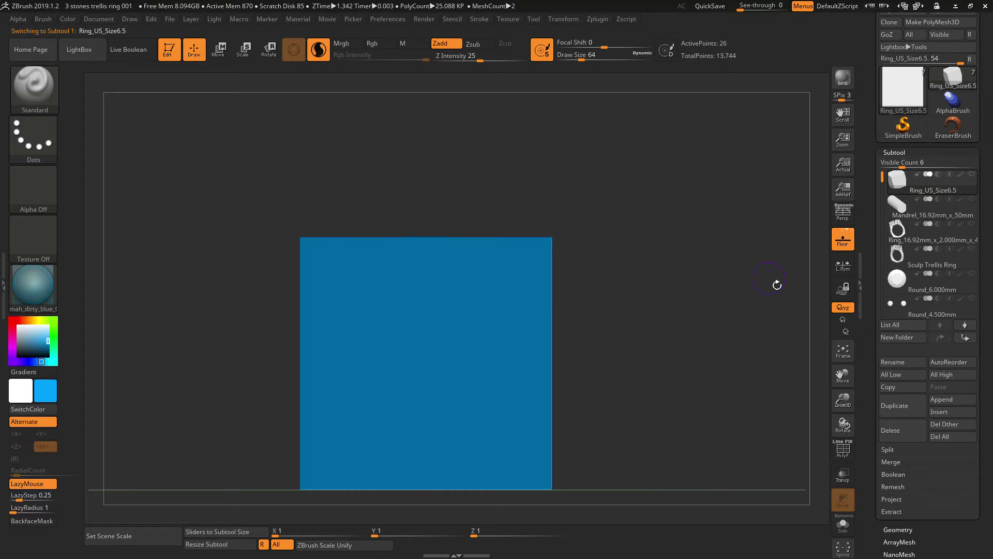
pyautogui.click(926, 207)
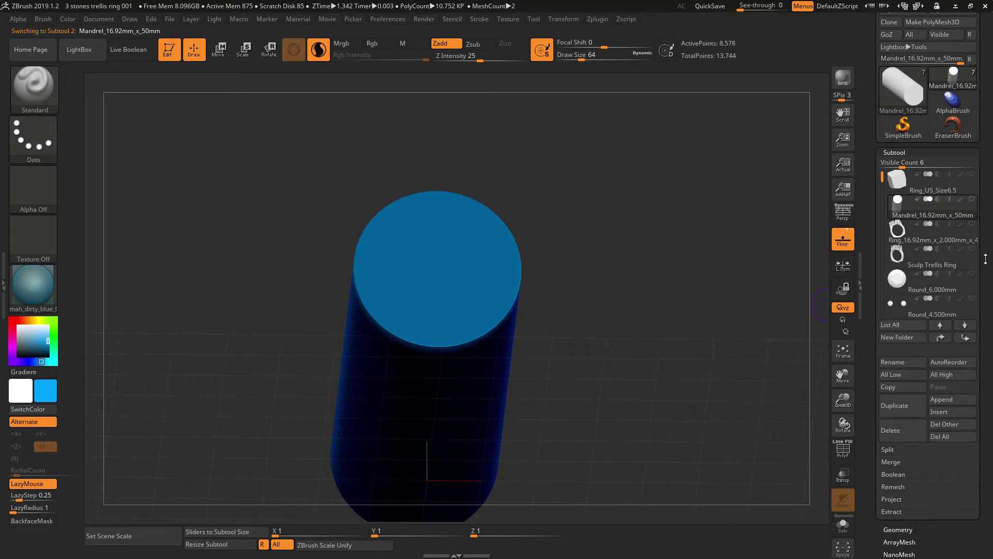
# Select Ring_16.92mm_x_2.000mm_x_4.000mm2 and raise Visible Count to 9 to list every subtool.
pyautogui.moveTo(985, 259); pyautogui.dragTo(988, 250)
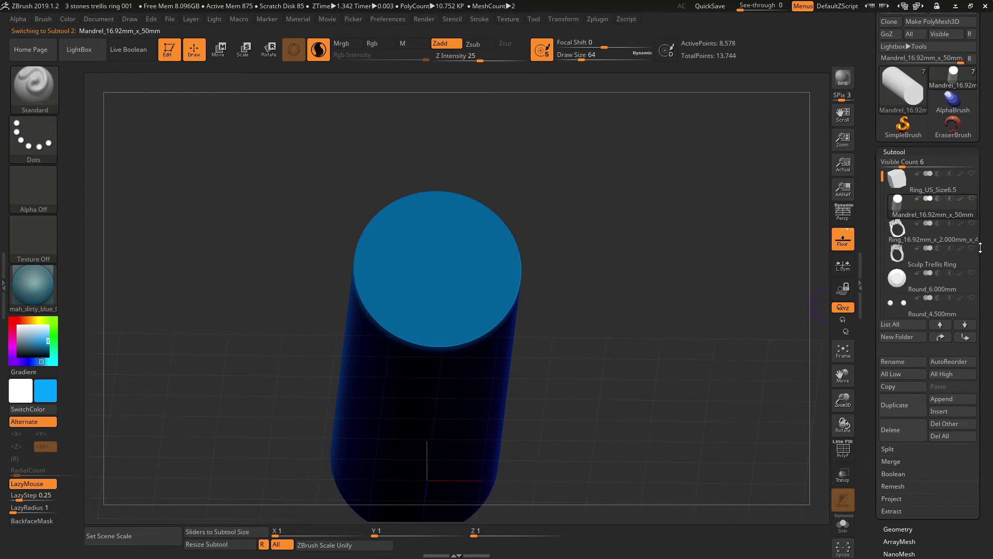
pyautogui.click(918, 226)
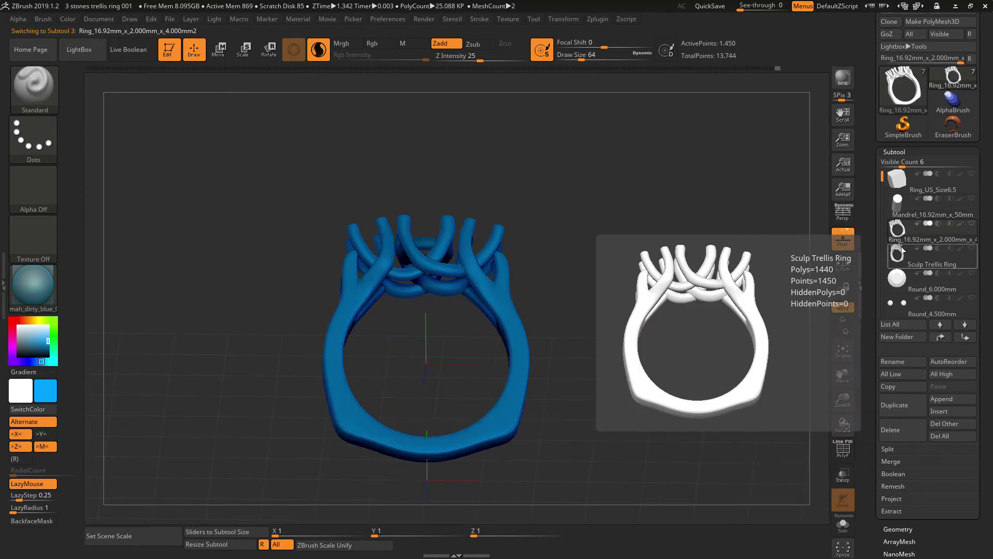
pyautogui.moveTo(911, 167); pyautogui.dragTo(917, 167)
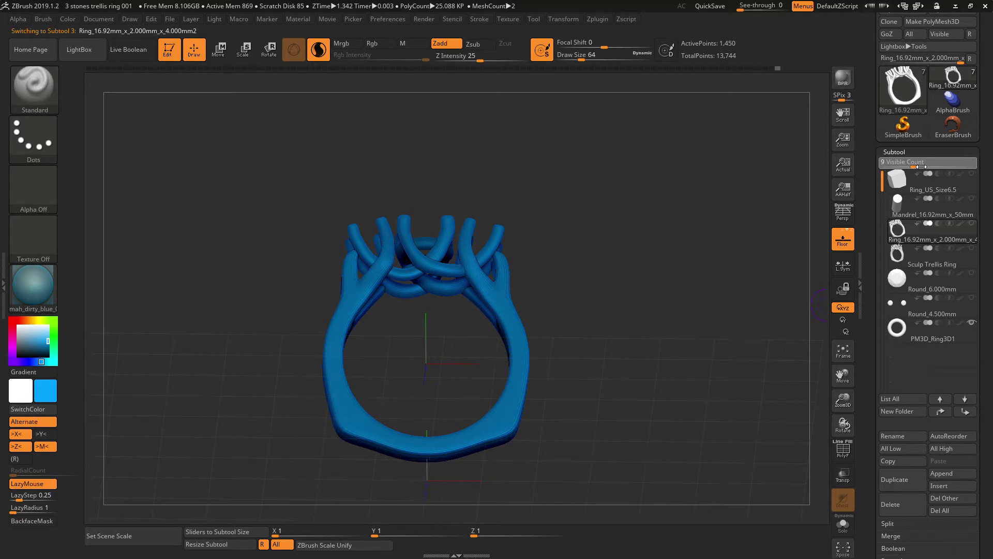
pyautogui.moveTo(921, 167)
pyautogui.mouseDown()
pyautogui.moveTo(897, 169)
pyautogui.moveTo(917, 167)
pyautogui.mouseUp()
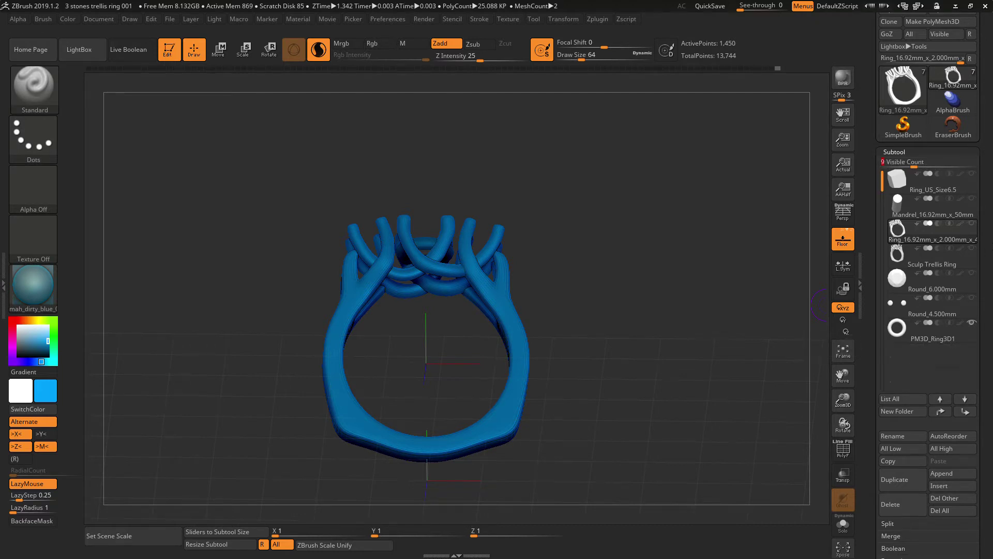
# Select the Sculp Trellis Ring subtool and orbit the ring to inspect its prongs.
pyautogui.moveTo(824, 307); pyautogui.dragTo(716, 346)
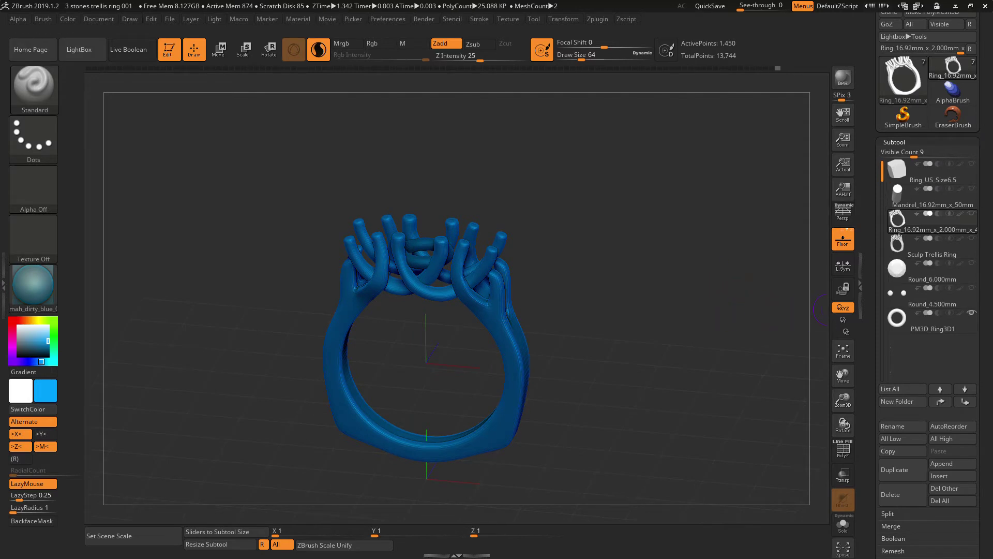
pyautogui.click(913, 247)
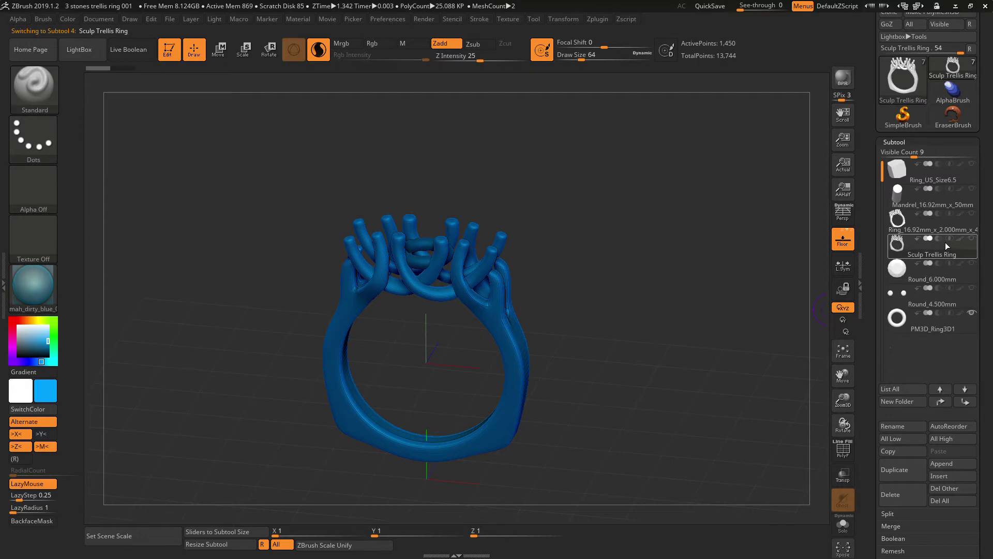
pyautogui.moveTo(921, 242)
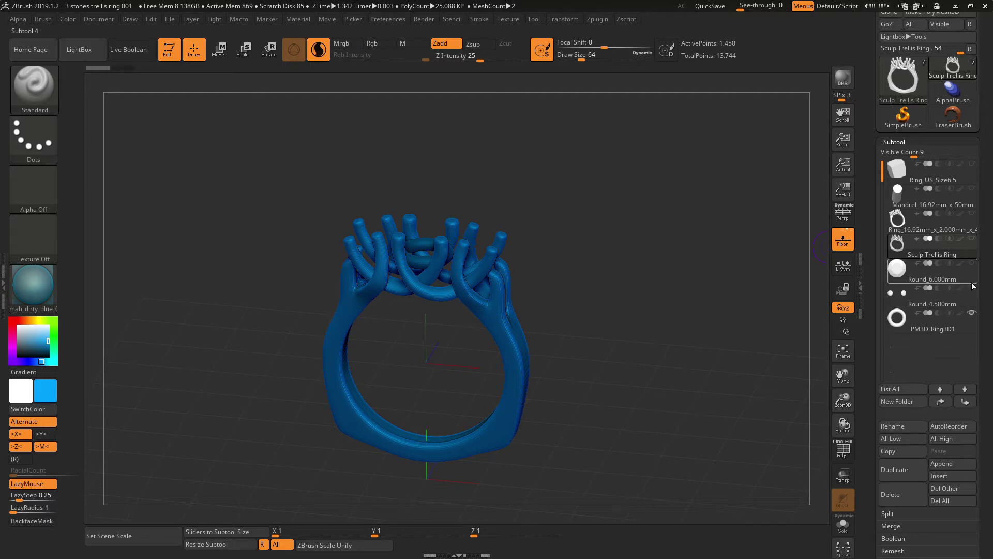
pyautogui.moveTo(738, 294); pyautogui.dragTo(760, 336)
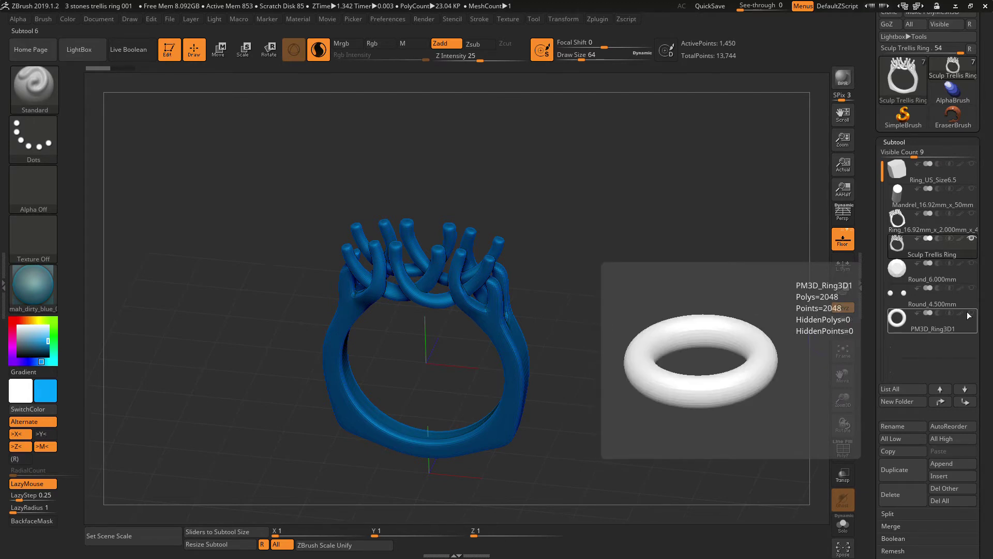
# Turn on PM3D_Ring3D1 visibility and orbit to see the torus in the centre setting.
pyautogui.moveTo(725, 290); pyautogui.dragTo(757, 336)
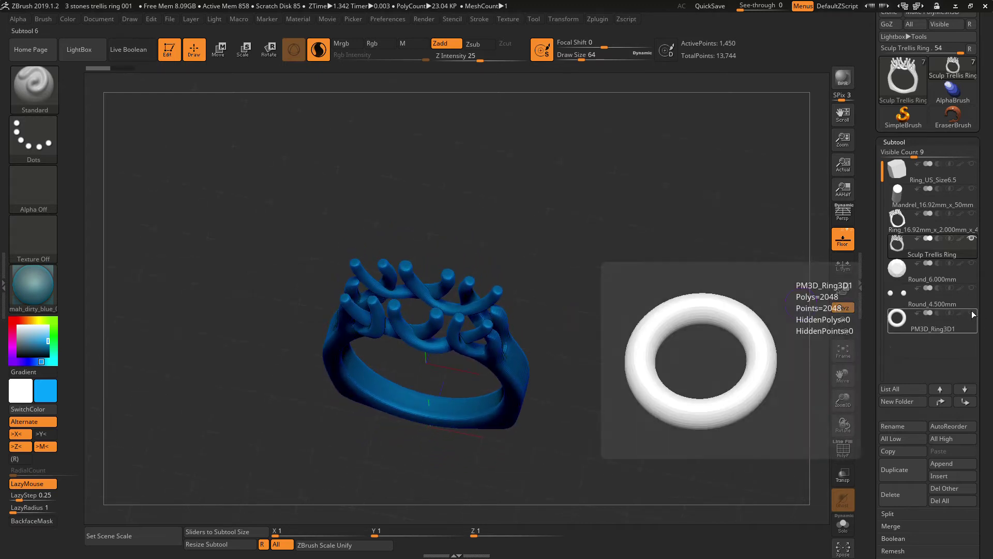
pyautogui.click(973, 313)
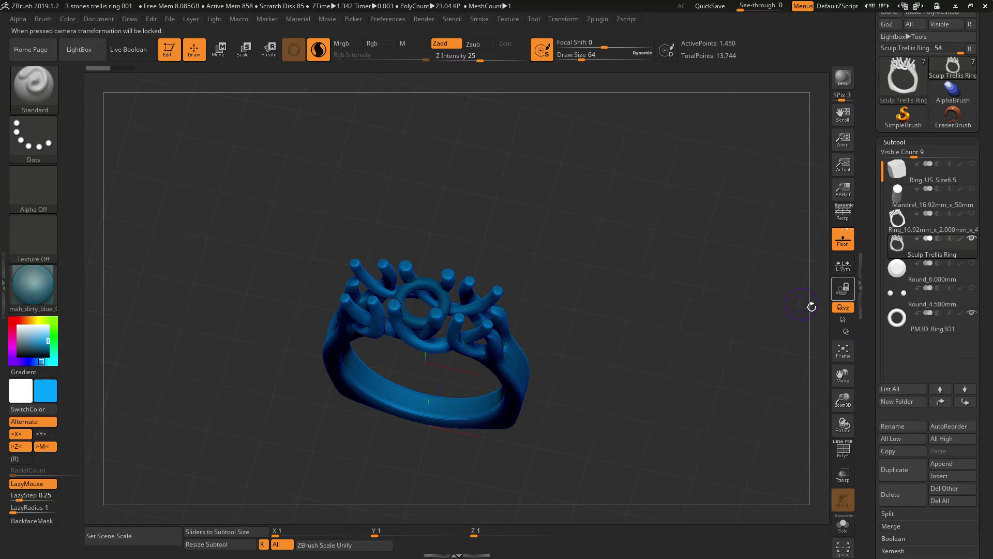
pyautogui.moveTo(809, 310); pyautogui.dragTo(725, 313)
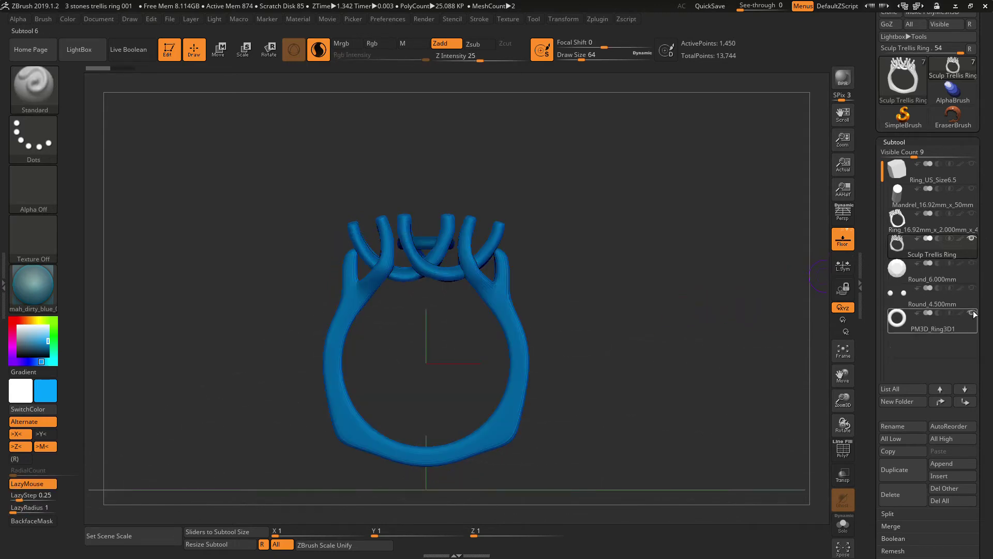
pyautogui.moveTo(974, 313)
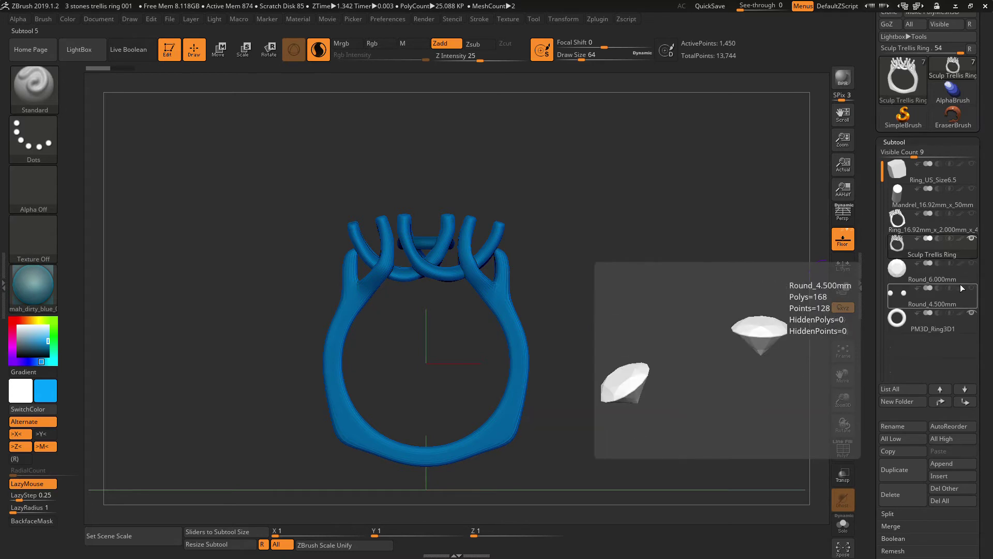
pyautogui.moveTo(976, 266)
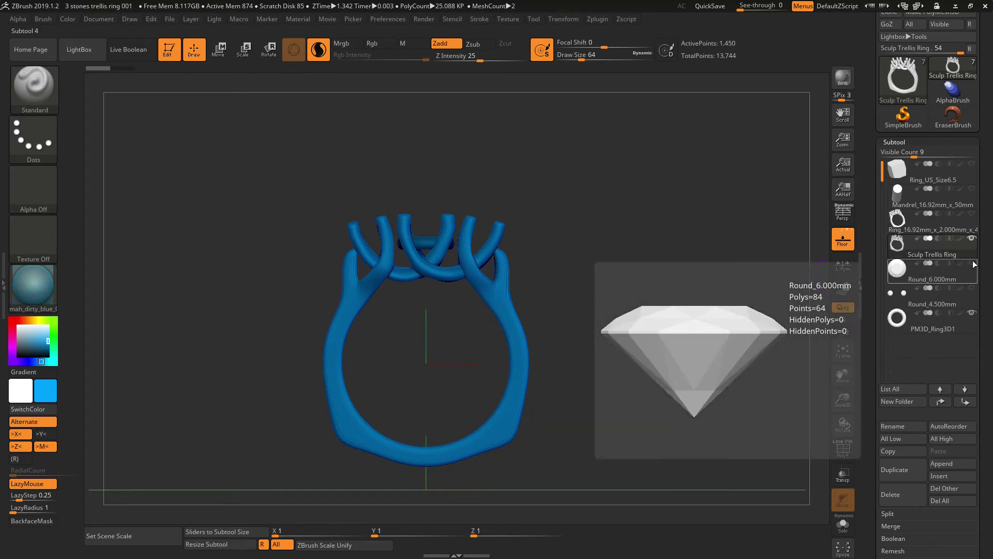
# Show the Round_4.500mm side stones on the ring.
pyautogui.moveTo(704, 295); pyautogui.dragTo(724, 373)
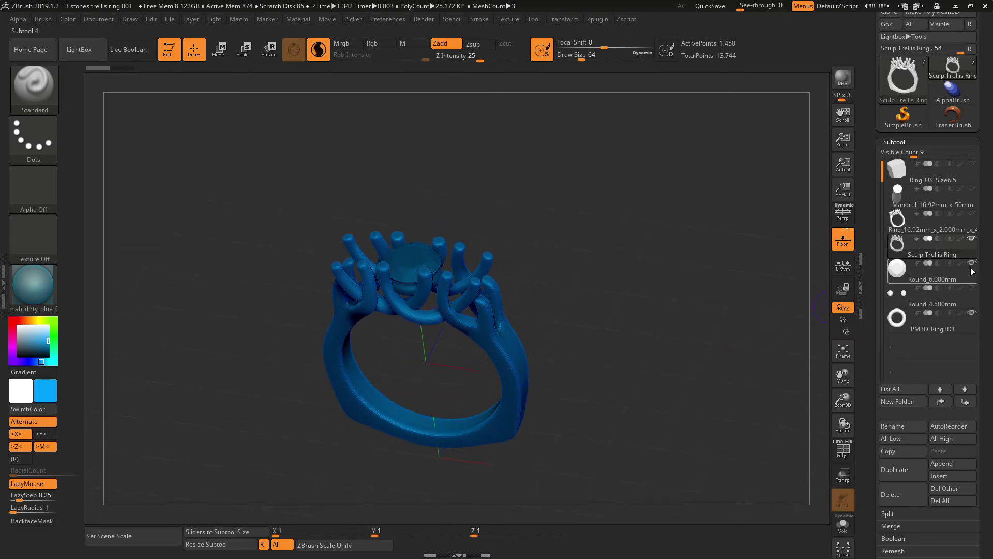
pyautogui.click(972, 289)
pyautogui.moveTo(973, 293)
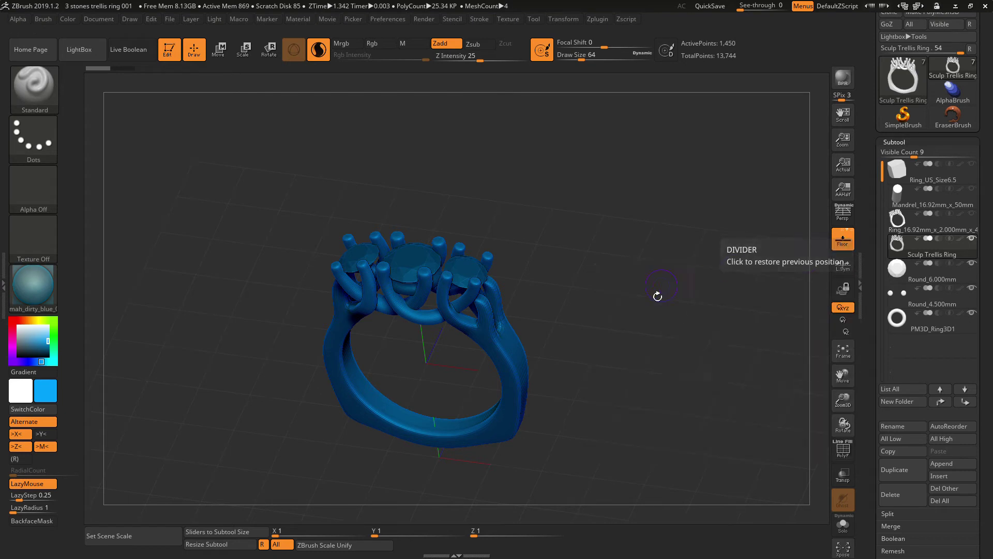
# Turn the ring to a front view and select the Round_6.000mm subtool.
pyautogui.moveTo(675, 353); pyautogui.dragTo(687, 331)
pyautogui.scroll(-1, 929, 256)
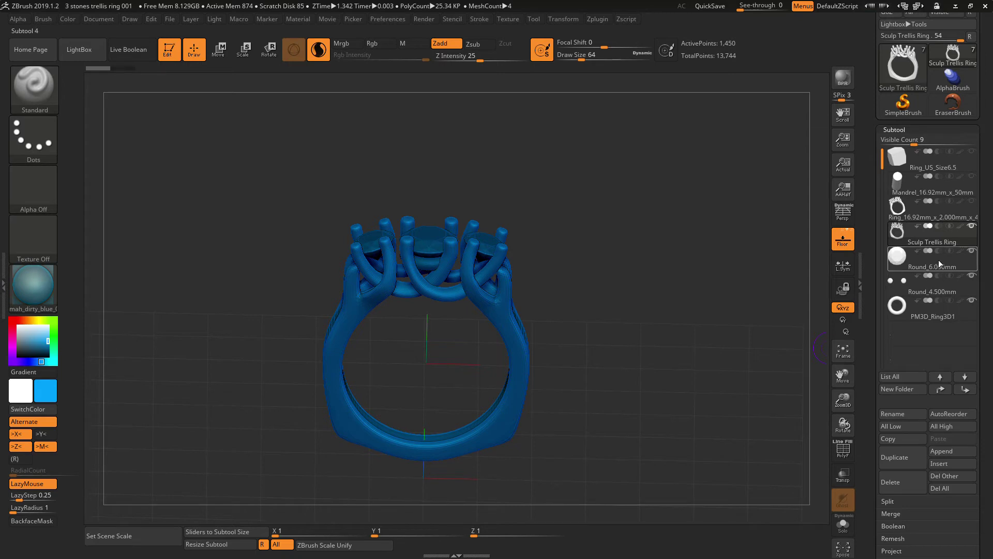
pyautogui.moveTo(951, 287)
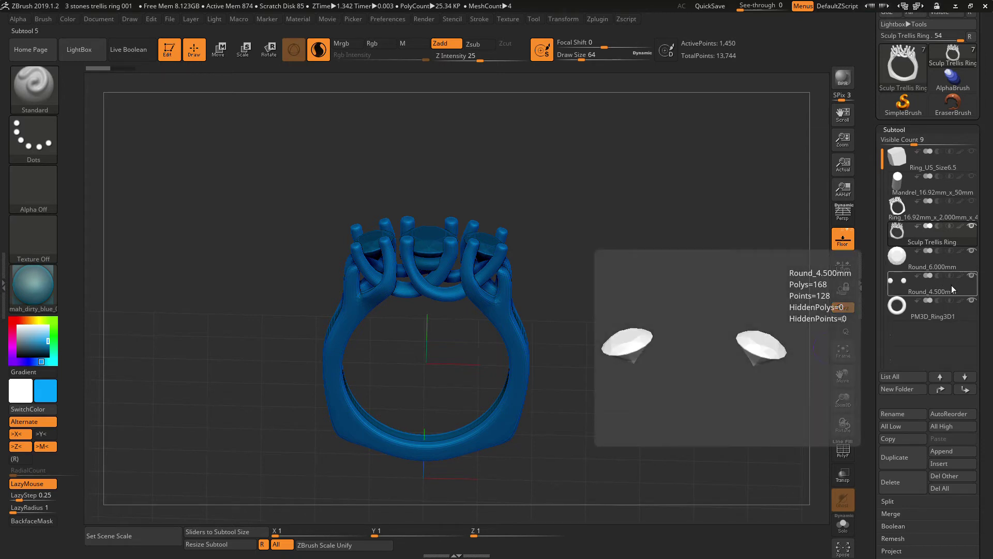
pyautogui.click(958, 266)
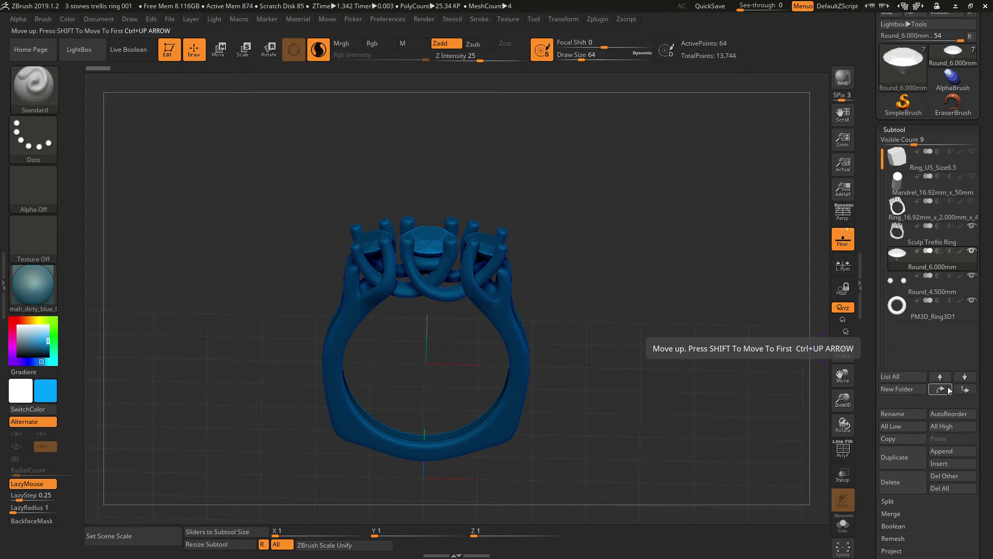
pyautogui.moveTo(917, 256)
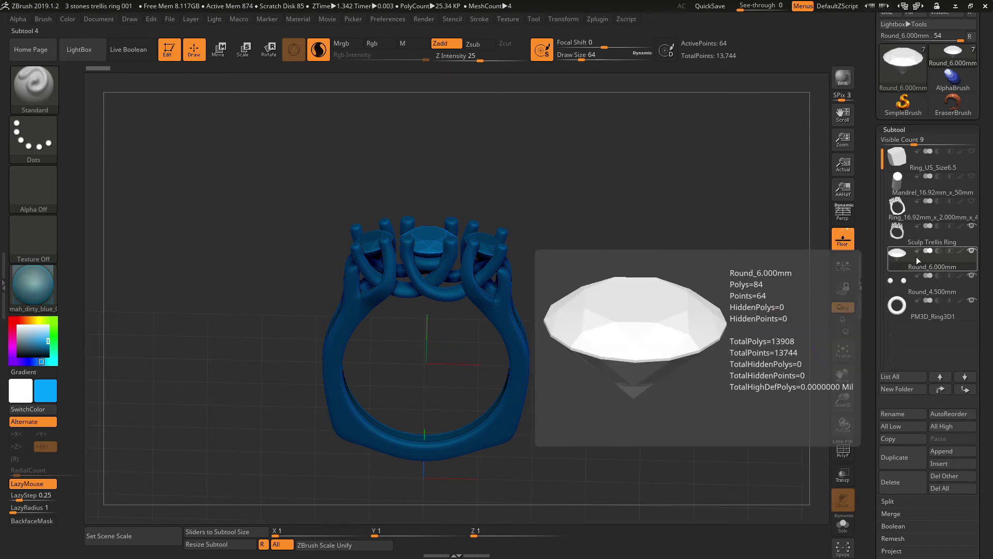
pyautogui.click(941, 391)
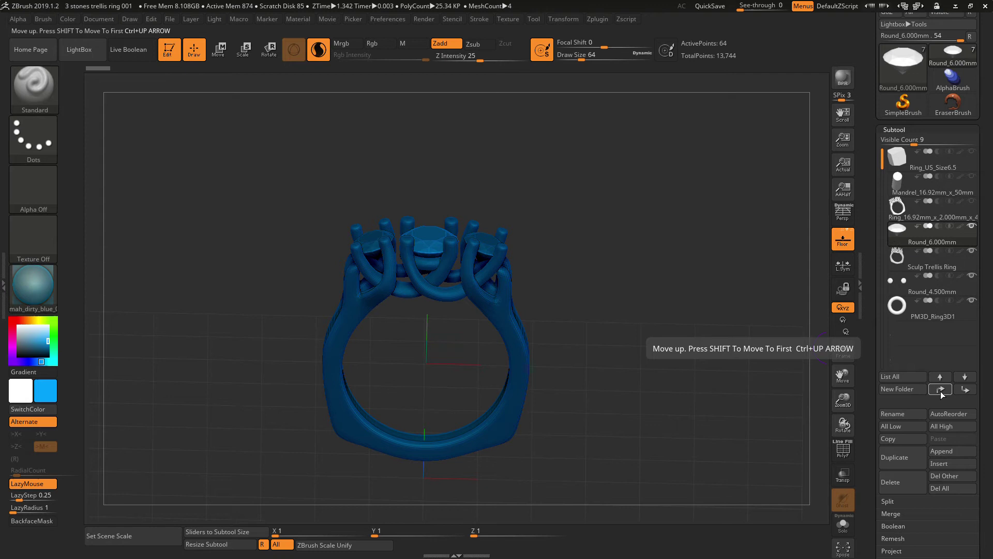
pyautogui.moveTo(926, 241)
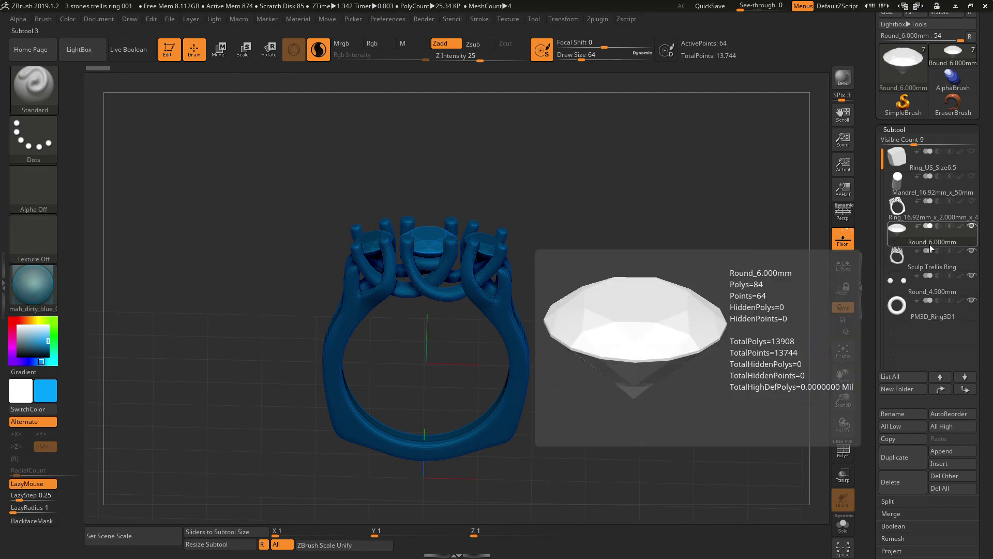
pyautogui.moveTo(931, 266)
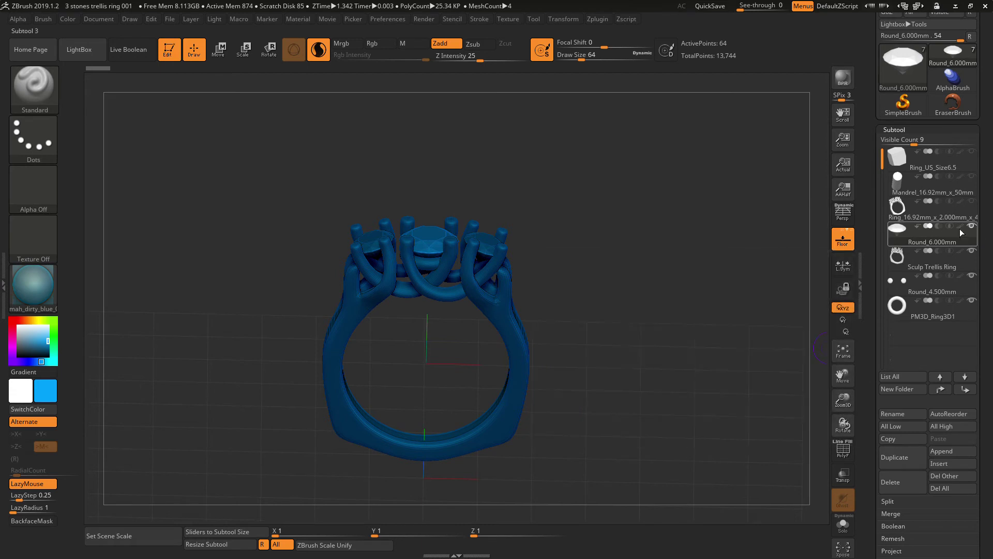
pyautogui.click(965, 390)
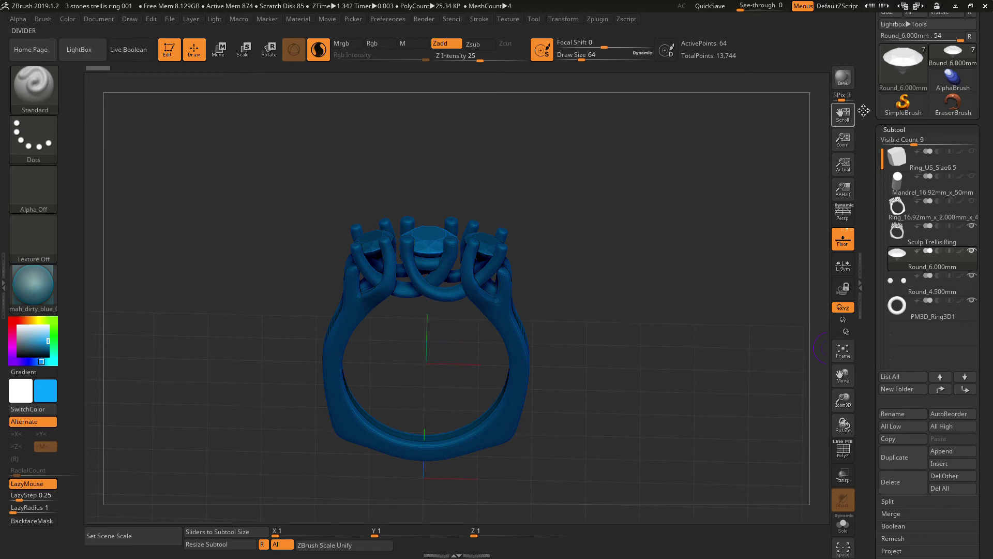
# Use MergeDown under Merge to combine Round_4.500mm into Round_6.000mm, confirming with OK.
pyautogui.click(912, 130)
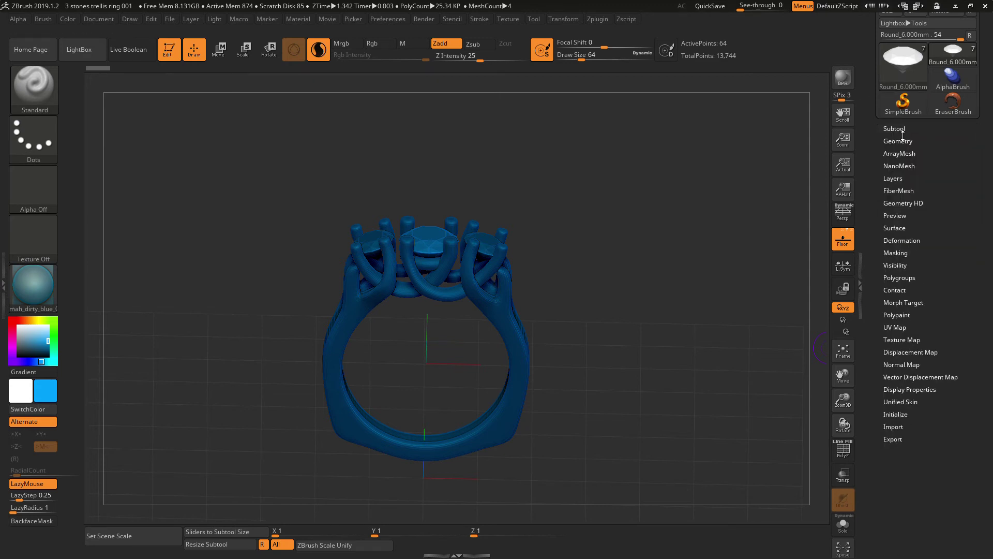
pyautogui.click(902, 129)
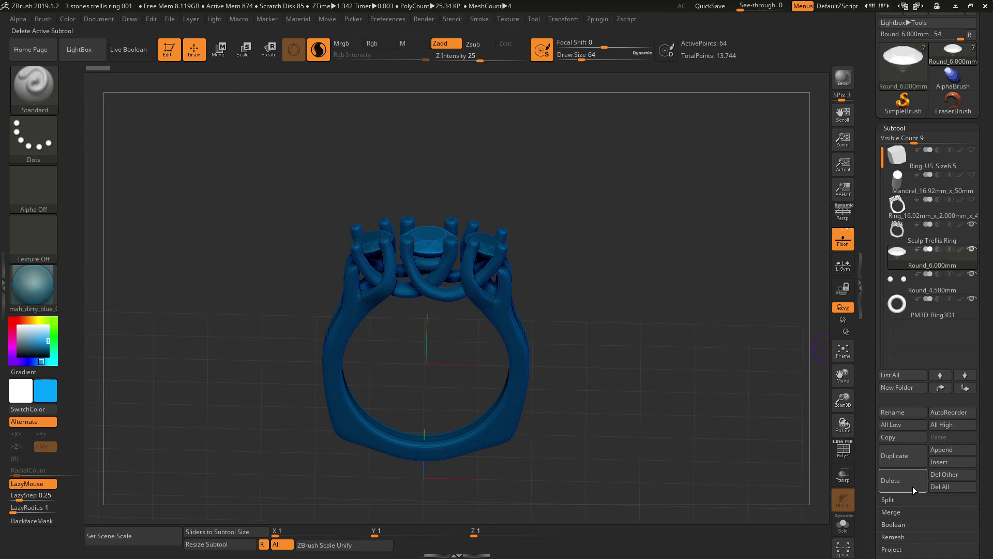
pyautogui.click(894, 511)
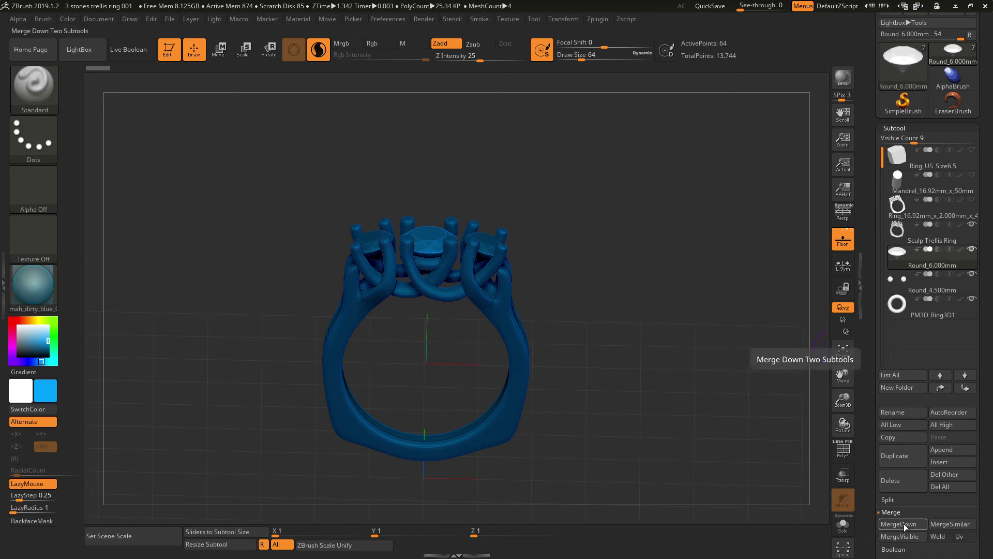
pyautogui.click(903, 523)
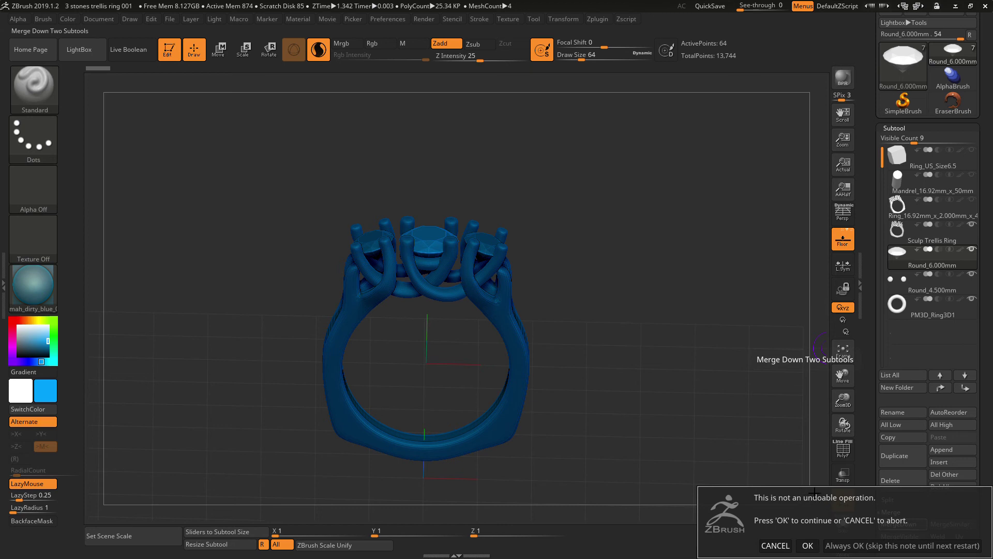
pyautogui.click(814, 552)
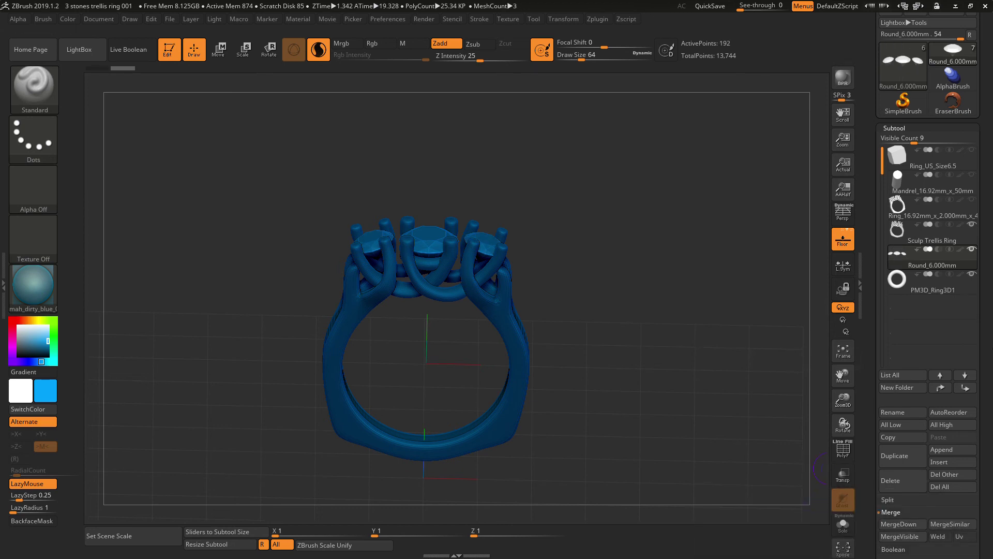
# Tilt the ring to a top view and select the Sculp Trellis Ring subtool.
pyautogui.moveTo(352, 205); pyautogui.dragTo(355, 315)
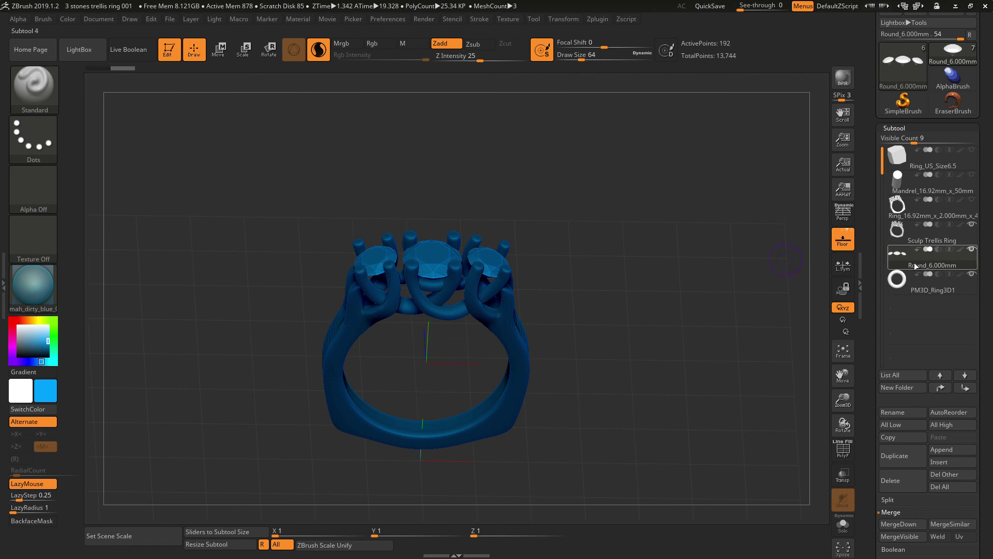
pyautogui.moveTo(892, 257)
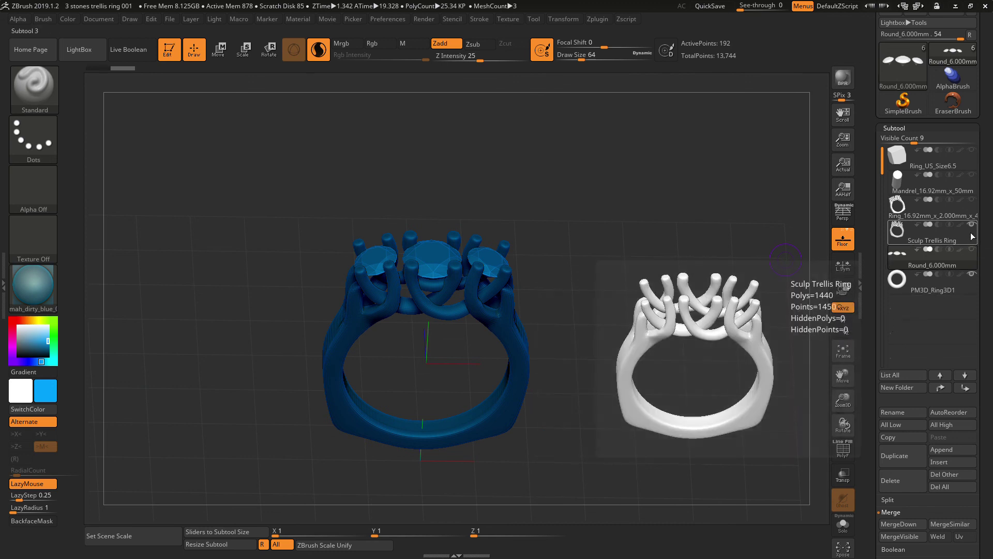
pyautogui.click(929, 232)
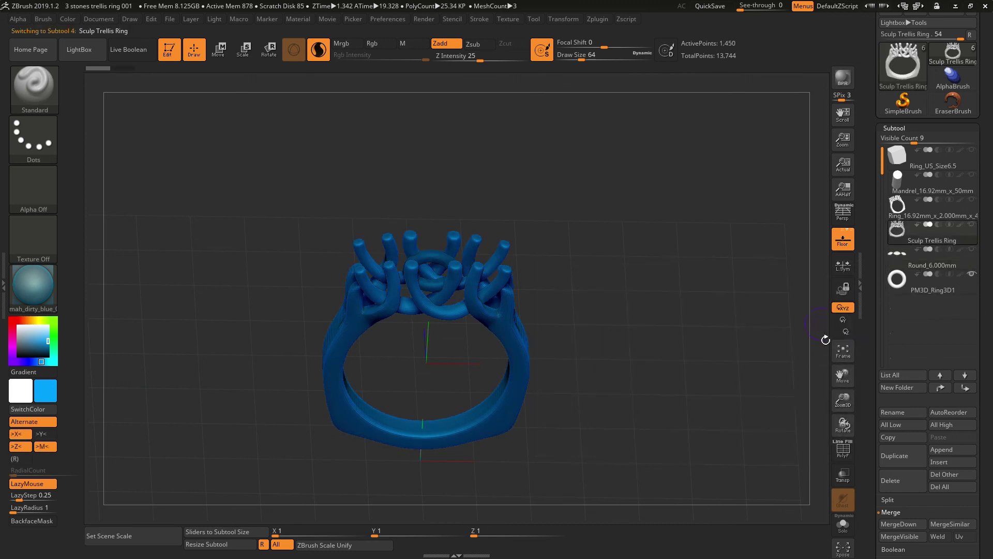
pyautogui.moveTo(755, 368); pyautogui.dragTo(745, 348)
# Toggle the merged Round_6.000mm stones' visibility off and back on to check them in the prongs.
pyautogui.click(971, 250)
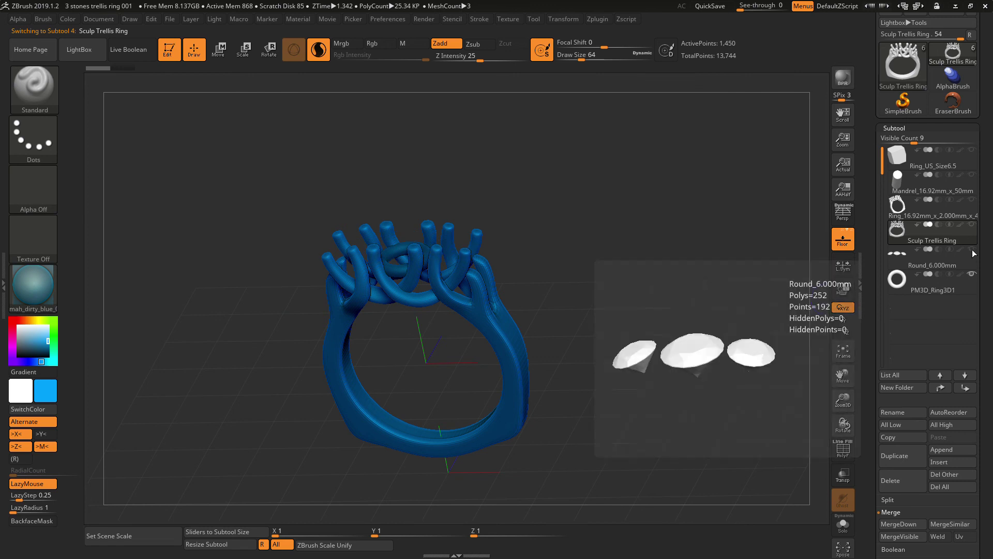
pyautogui.click(973, 251)
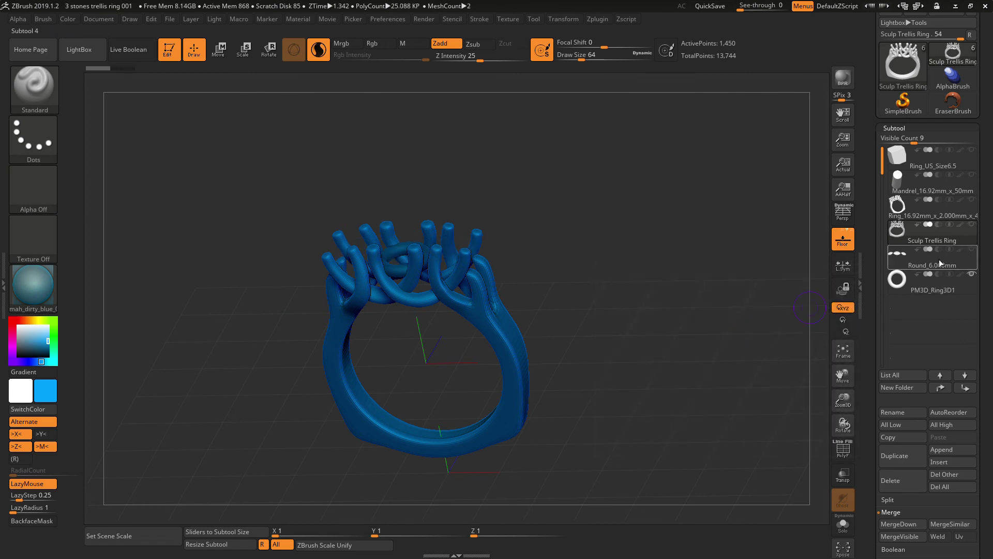
pyautogui.click(973, 252)
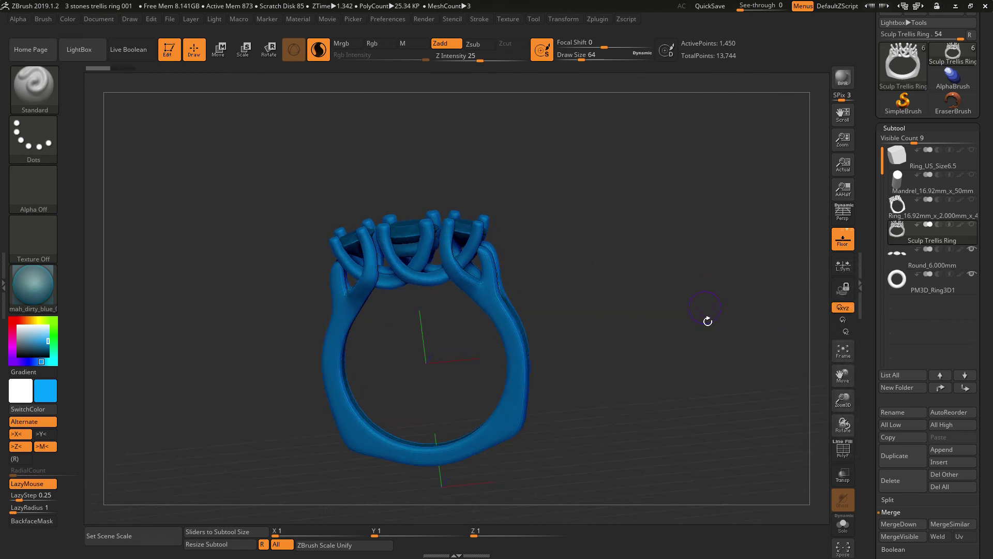